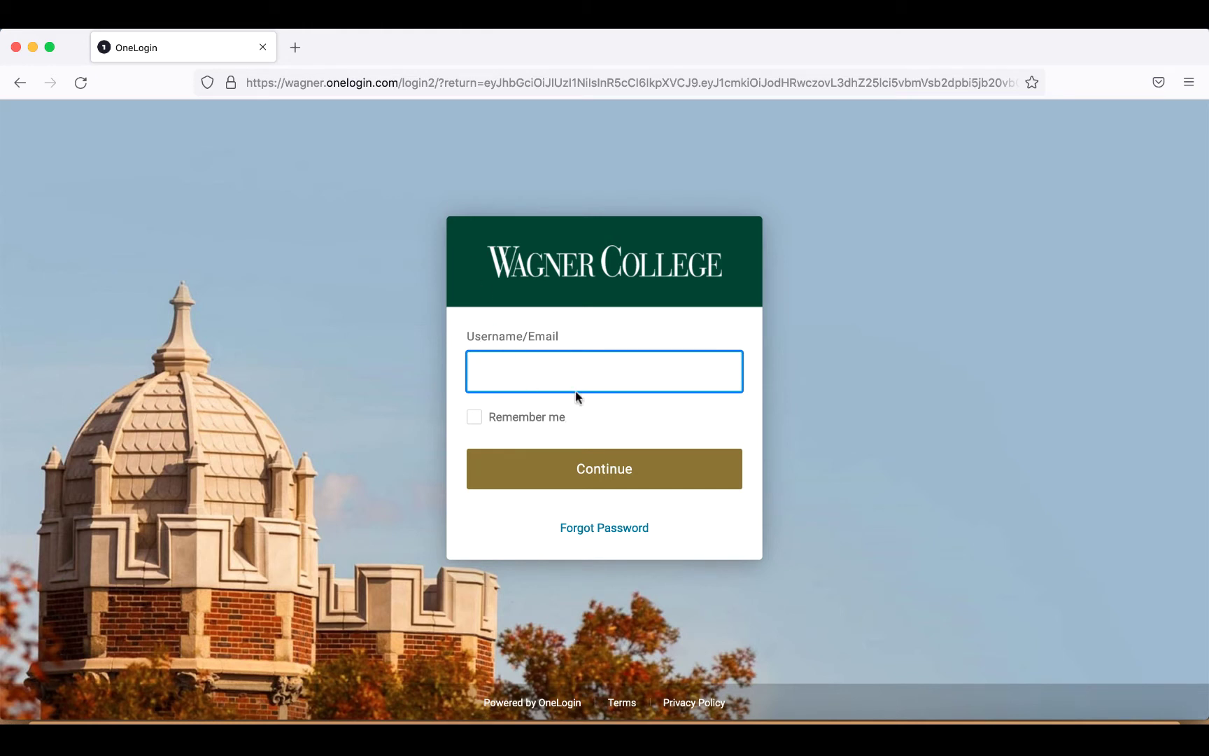
Step: Sign in to the Wagner College OneLogin account using the saved username and autofilled password
type("ch")
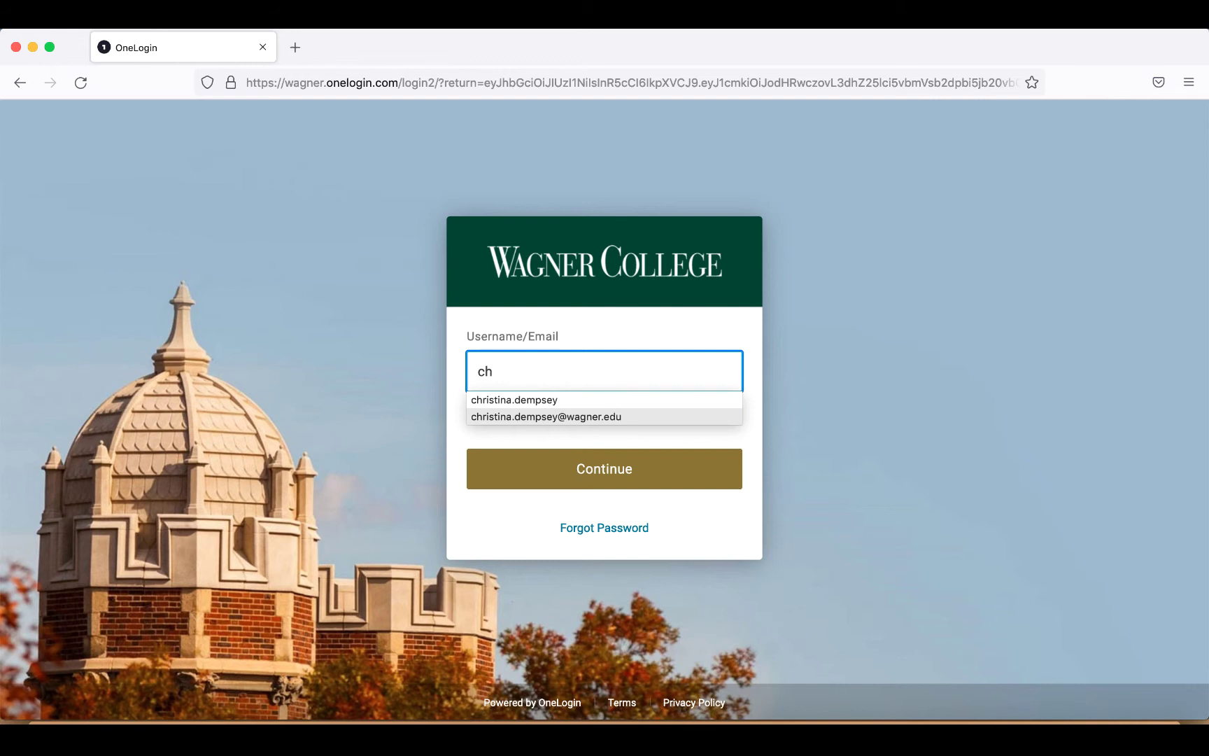
left_click(562, 400)
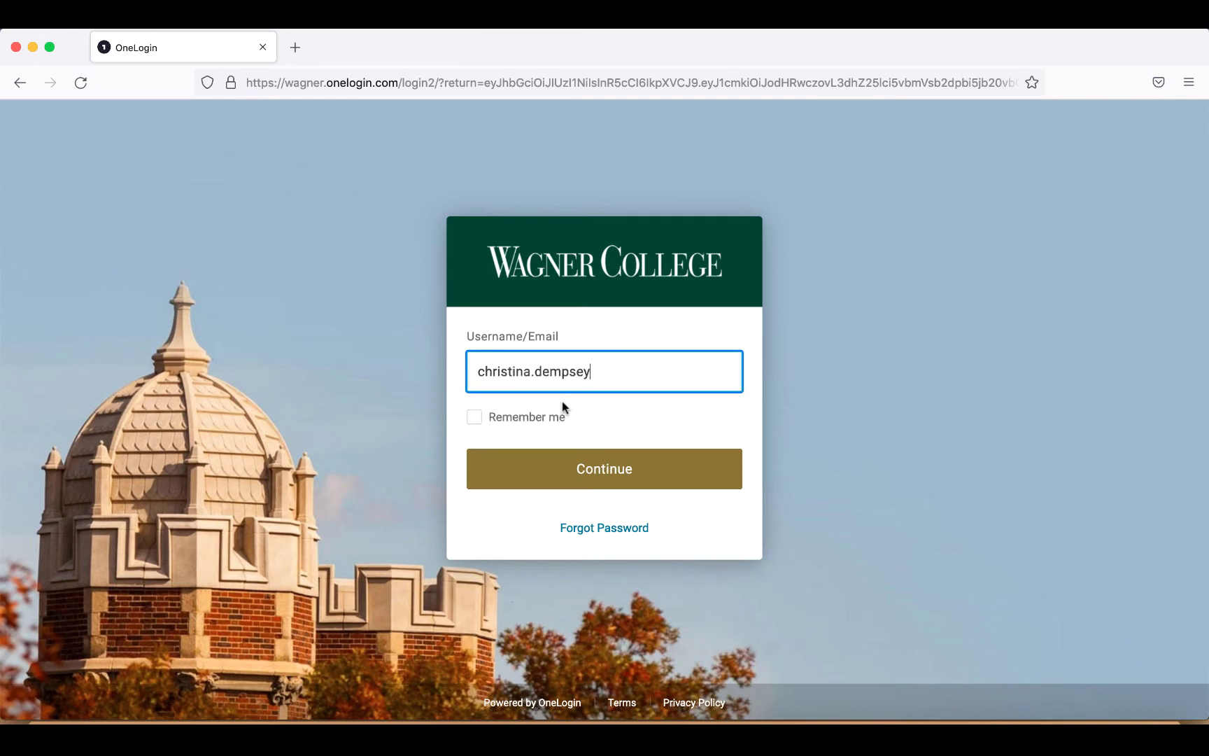
left_click(579, 475)
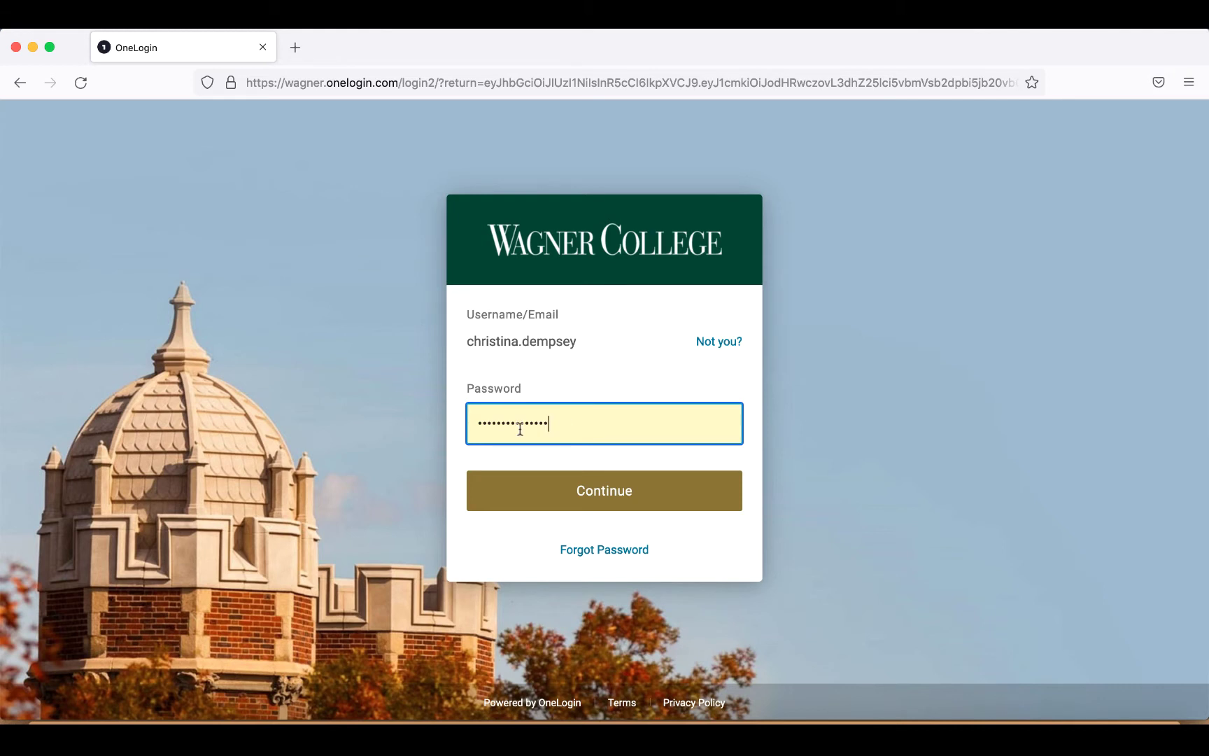
left_click(581, 491)
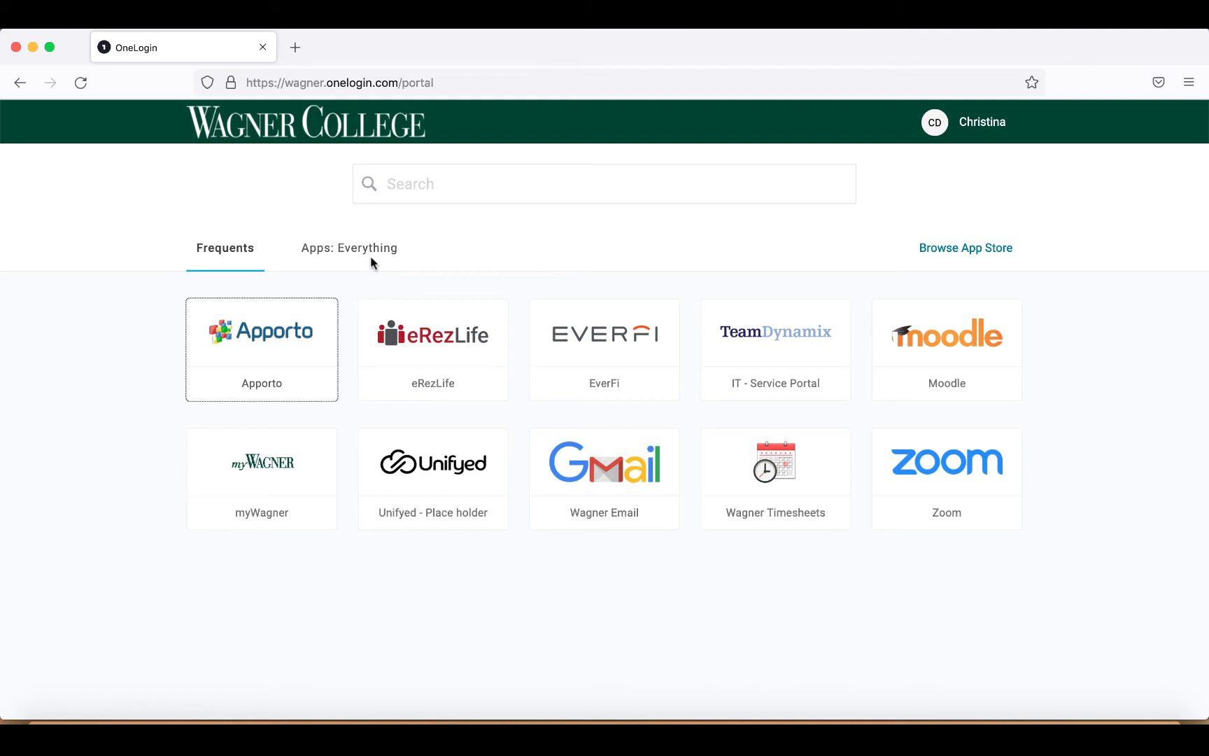
left_click(348, 249)
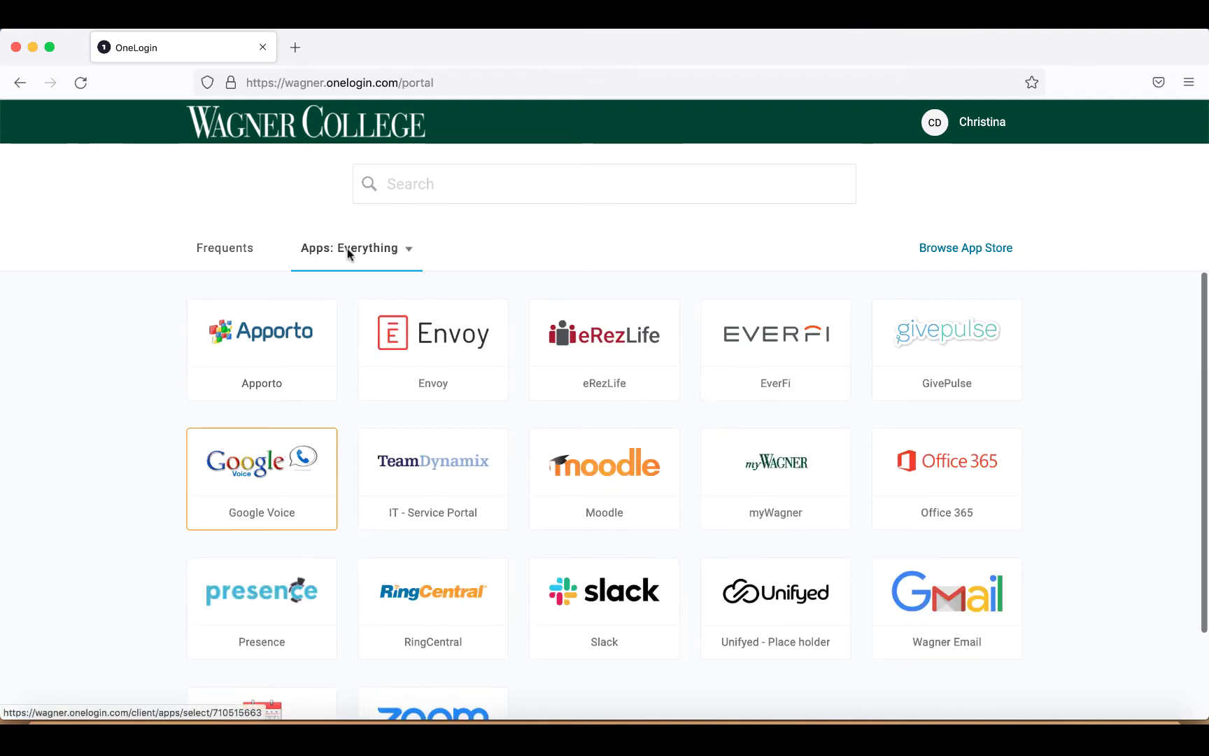
scroll(463, 440, "down", 3)
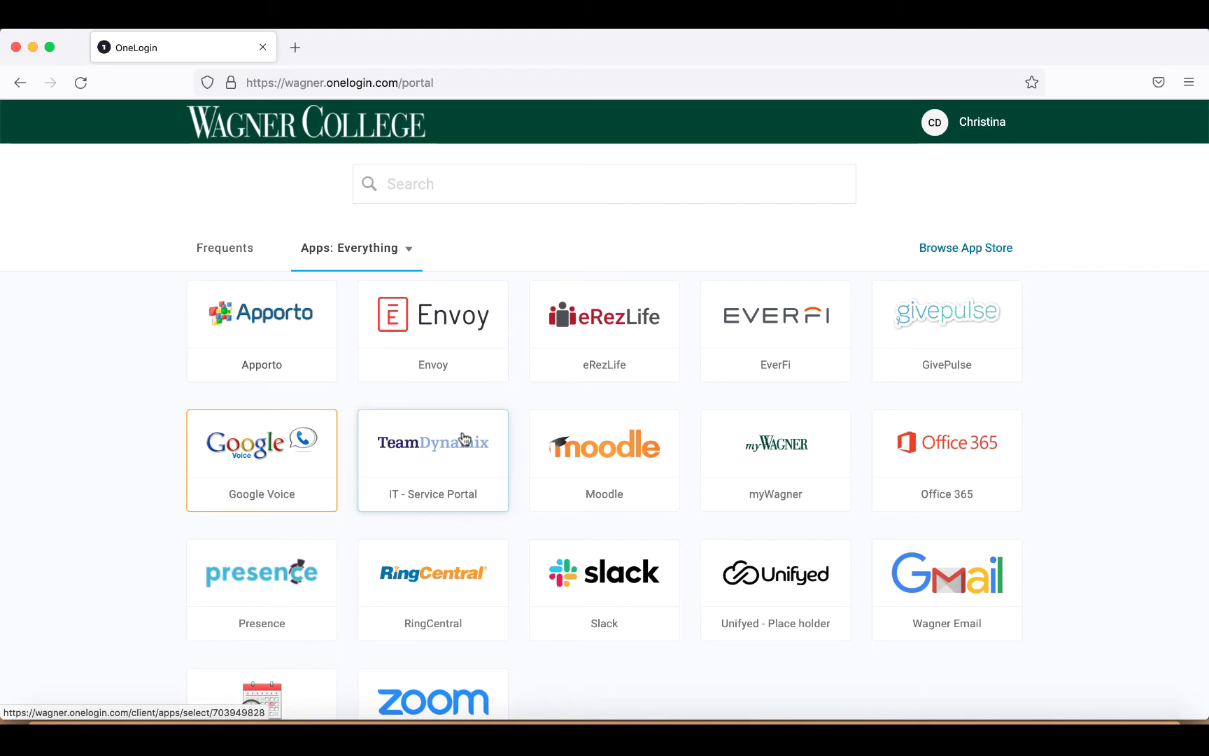
left_click(246, 247)
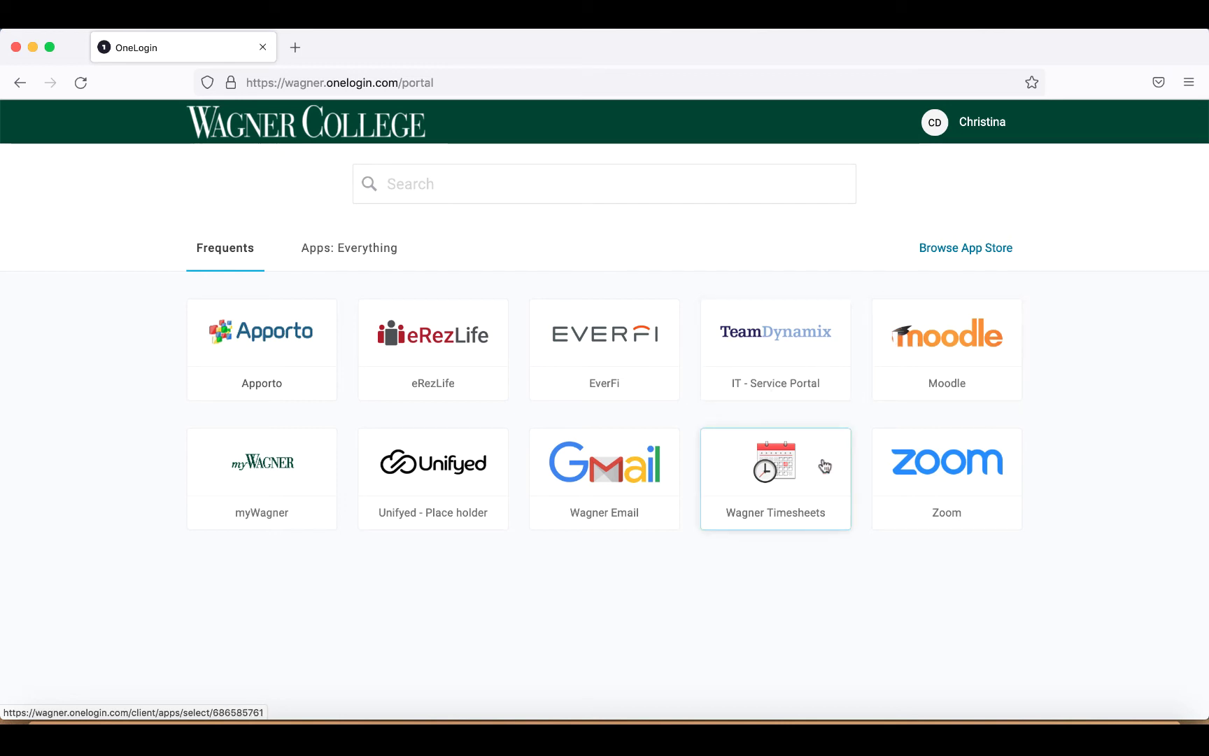
Step: Go from the account menu to Profile and its Change Password page
left_click(945, 142)
left_click(931, 161)
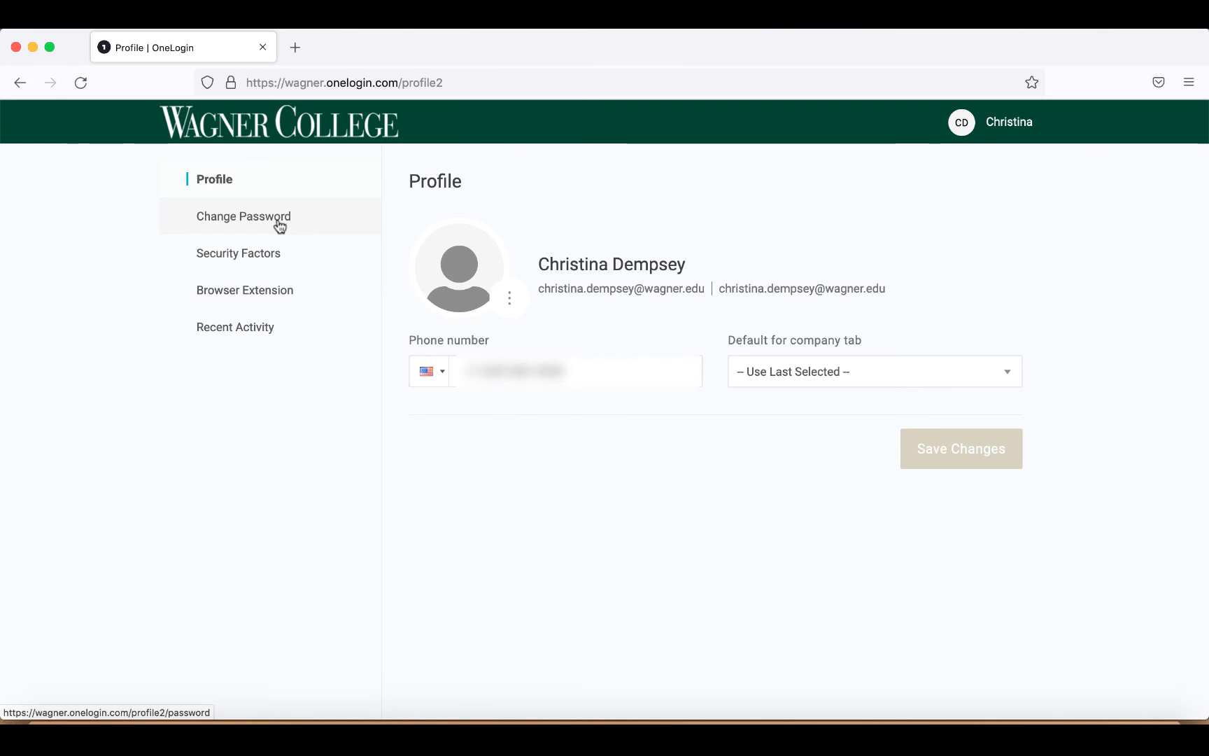
left_click(280, 226)
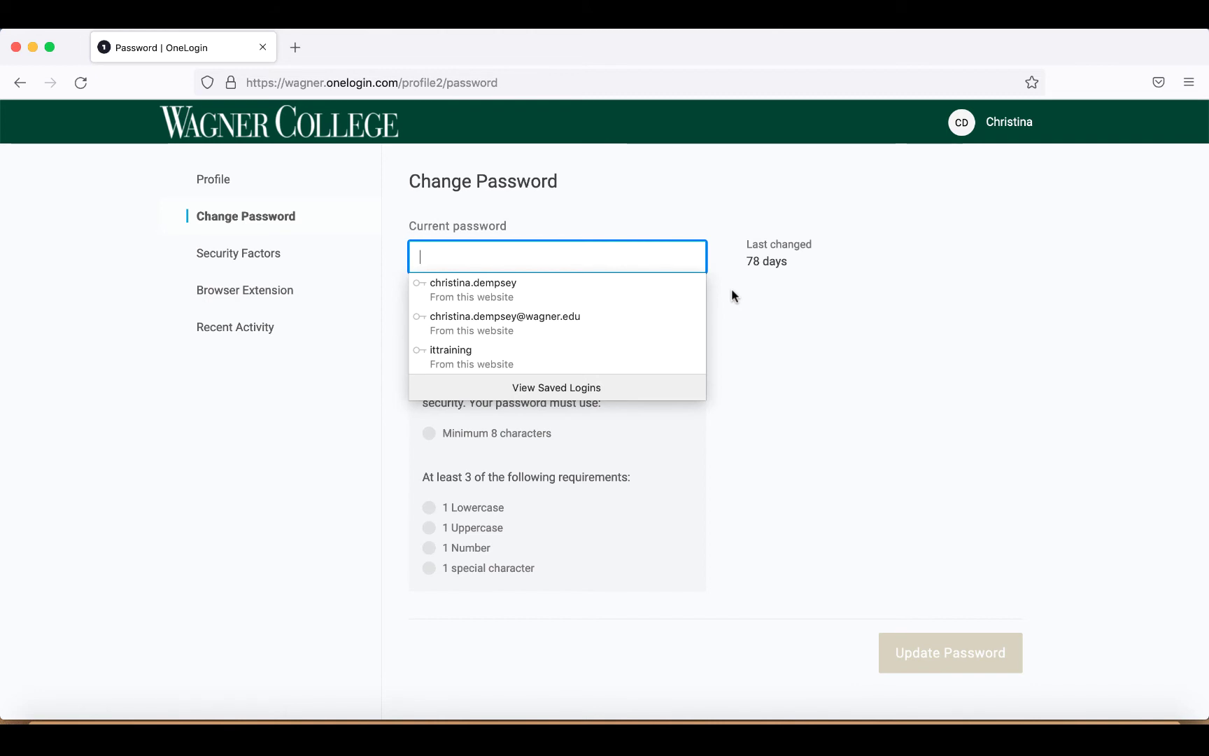
left_click(733, 296)
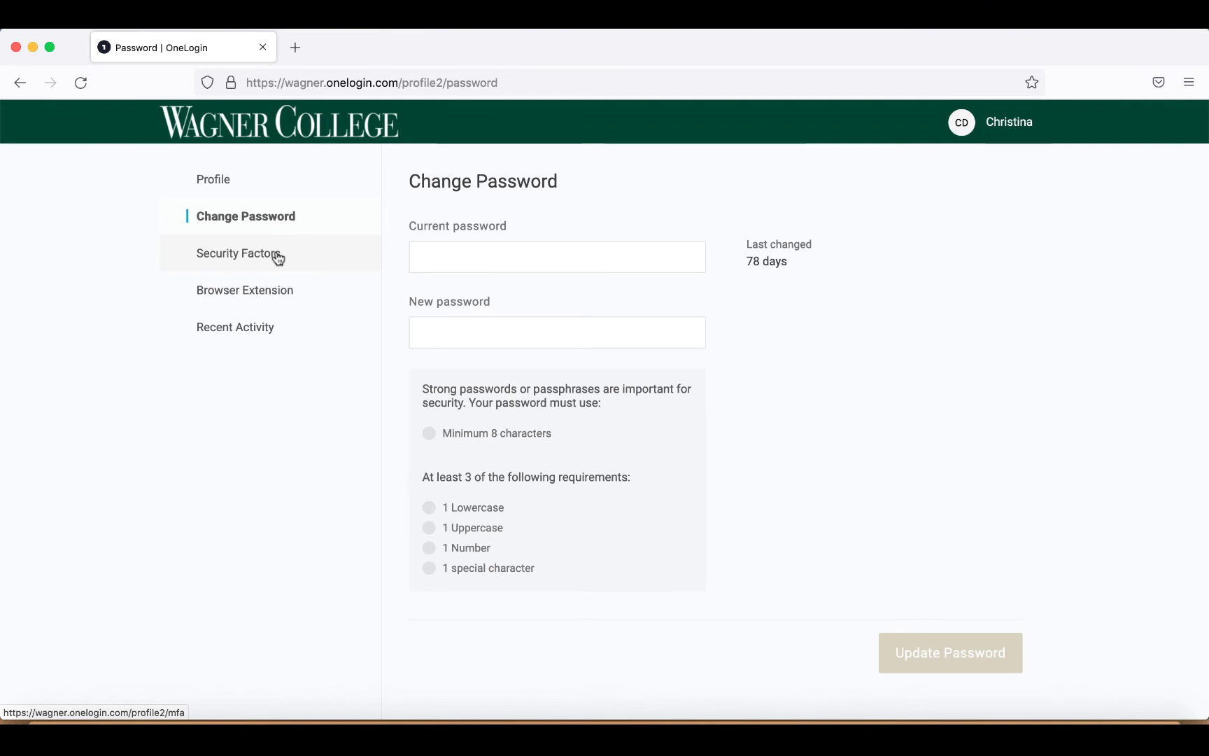
Step: On Security Factors, add OneLogin SMS and confirm it with the pasted texted code
left_click(277, 257)
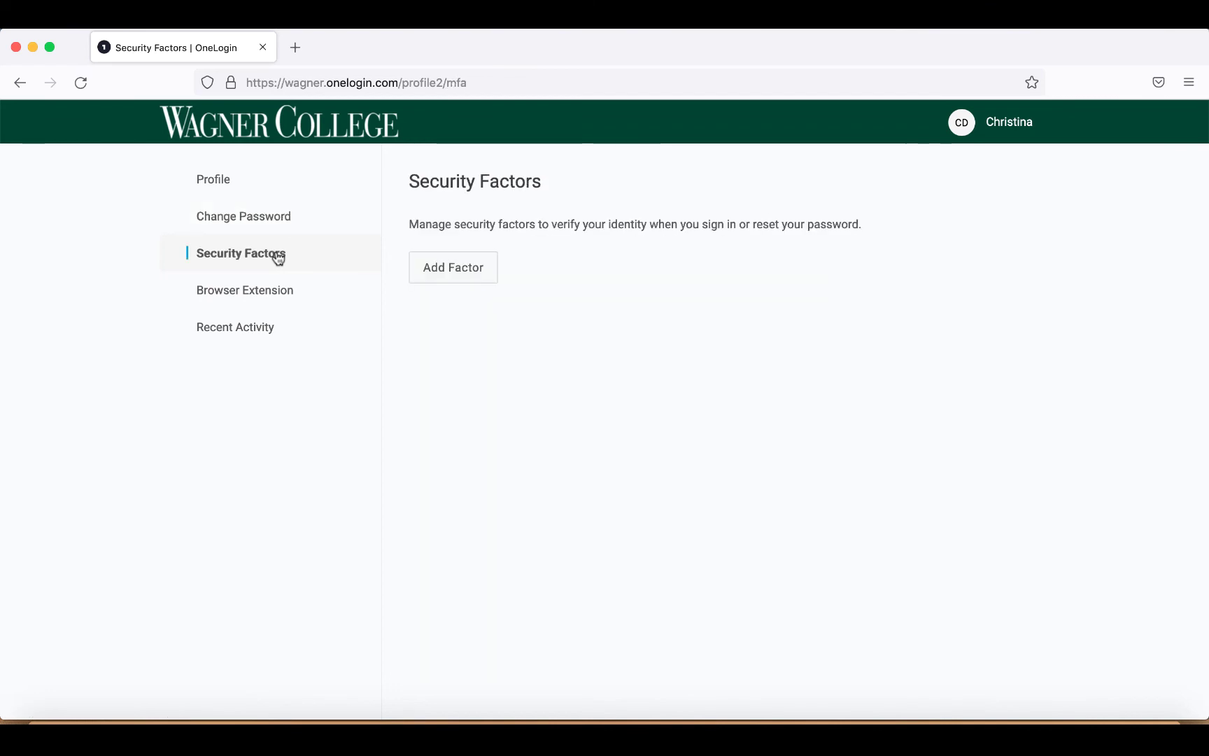
left_click(461, 264)
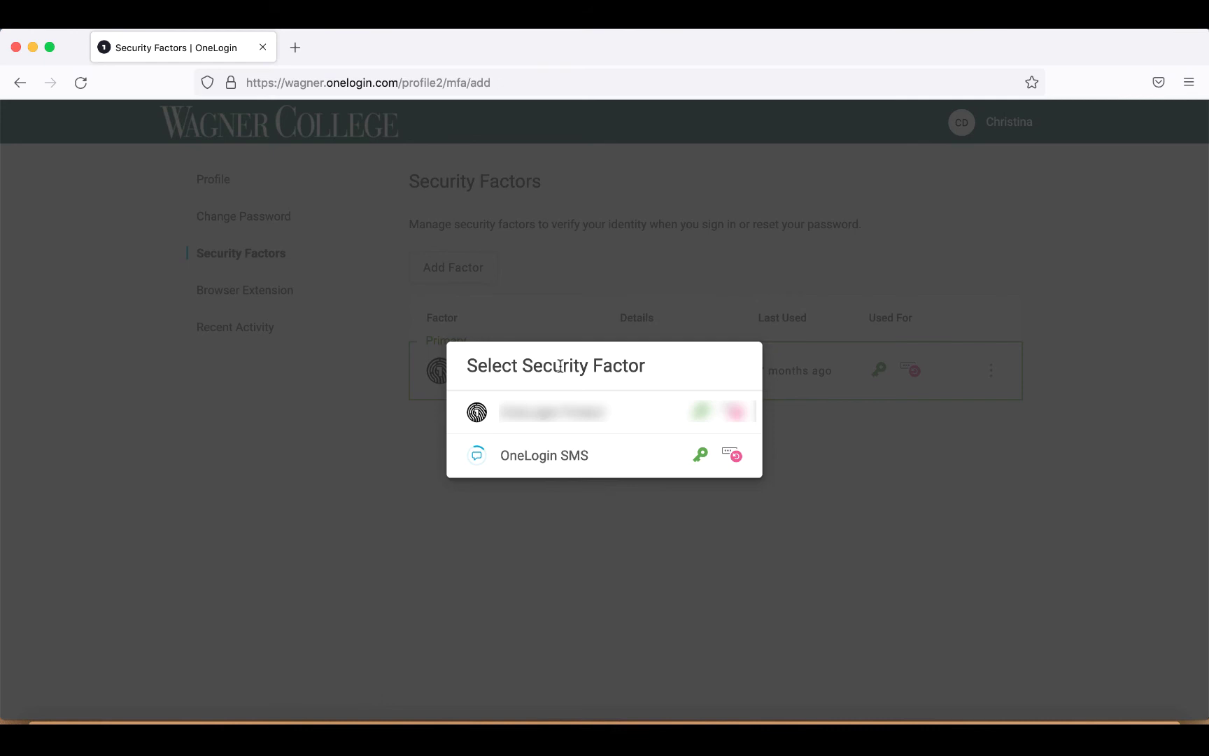
left_click(568, 466)
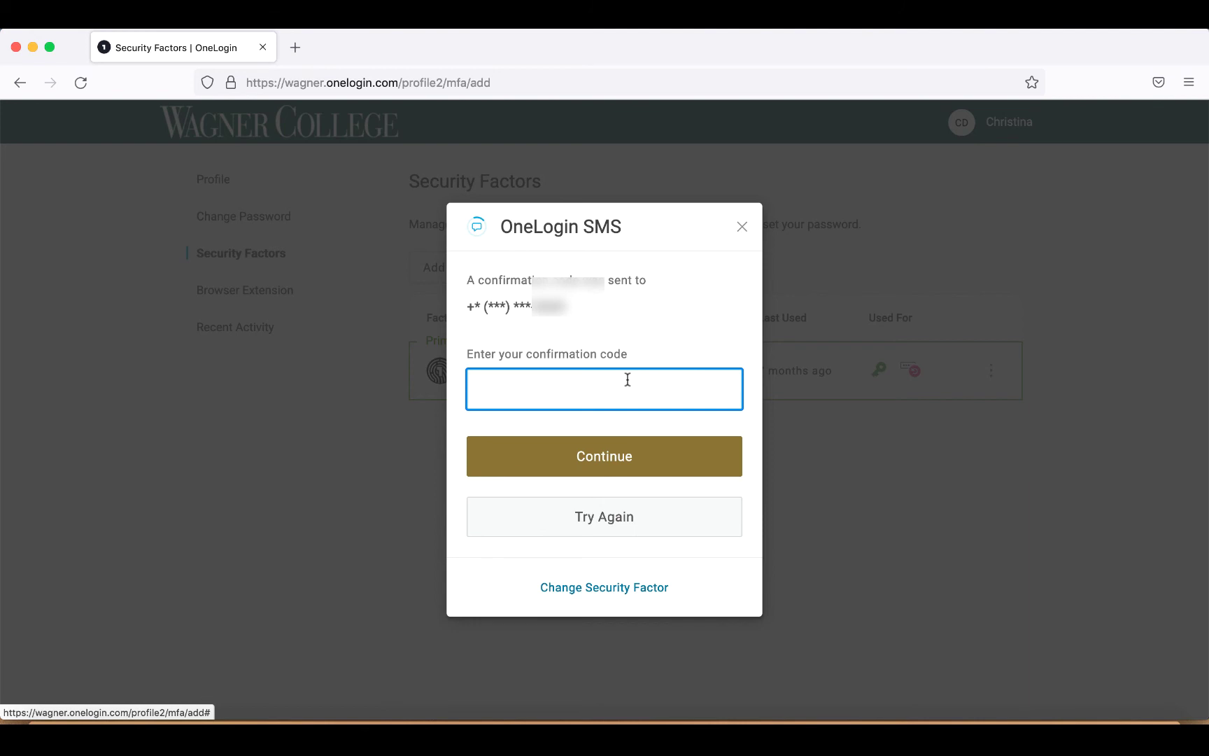
left_click(628, 453)
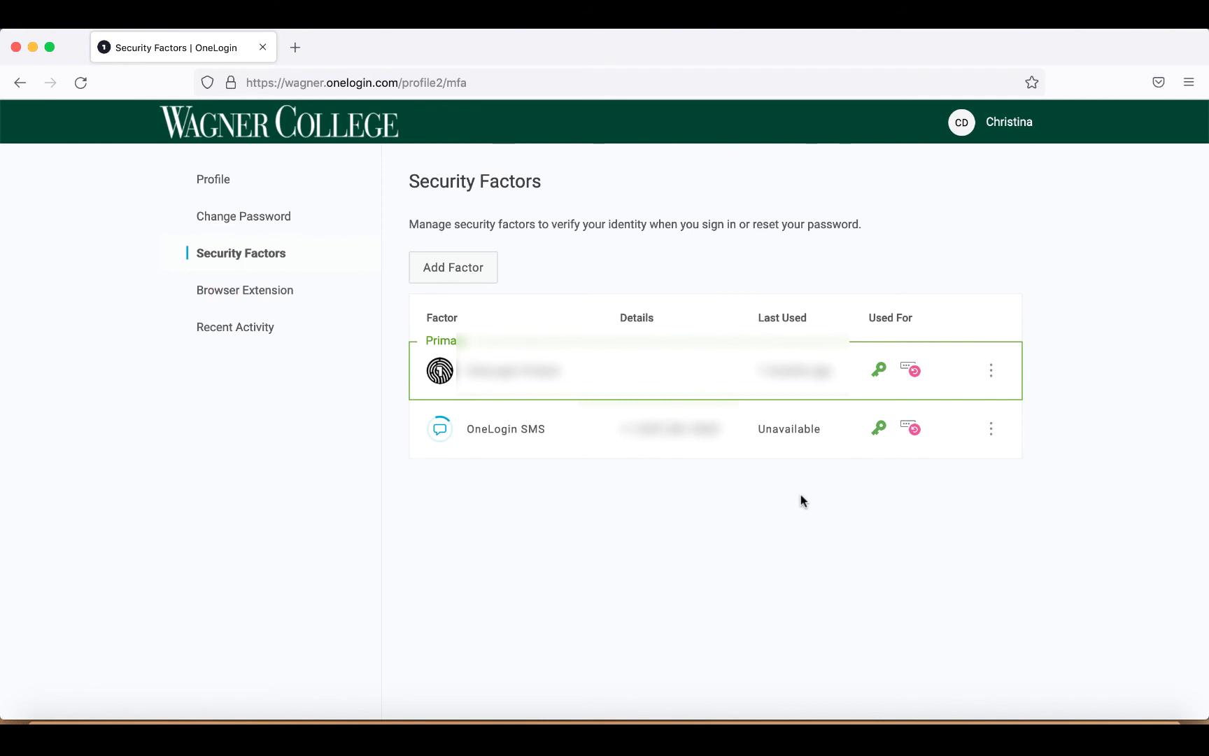
Step: Log out and refill the saved username on the sign-in page
left_click(983, 117)
left_click(981, 229)
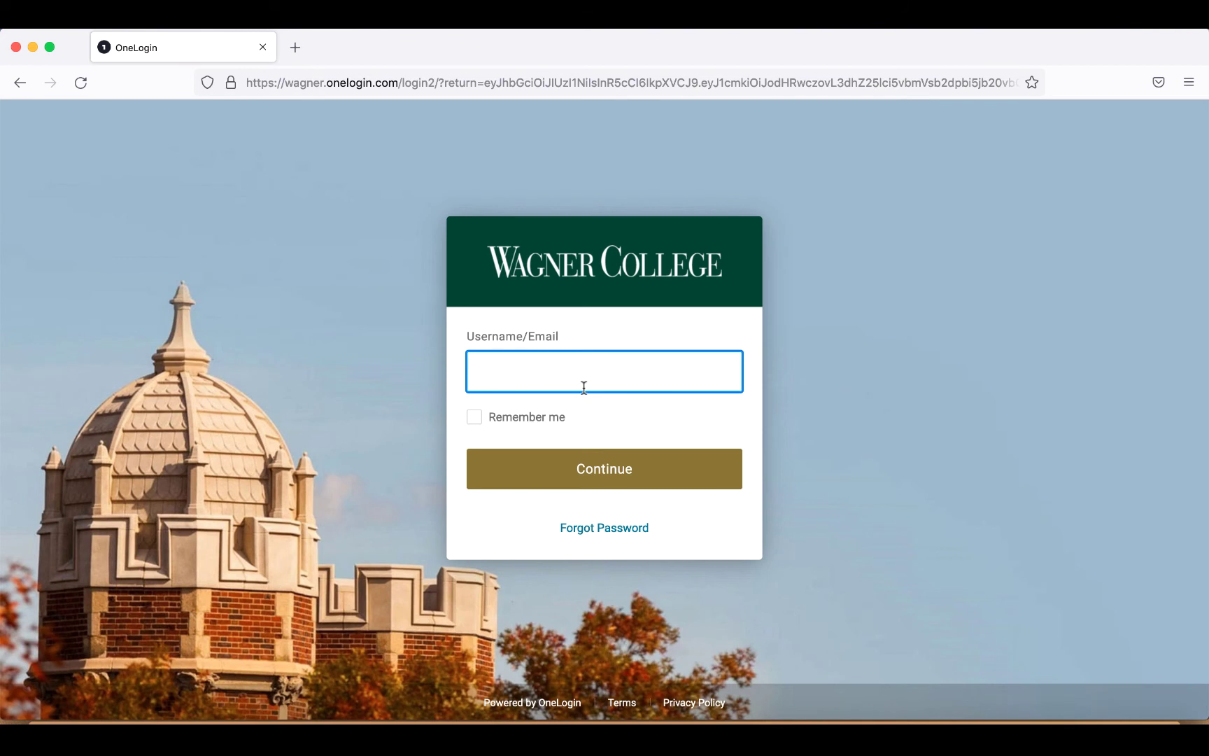
type("ch")
left_click(554, 404)
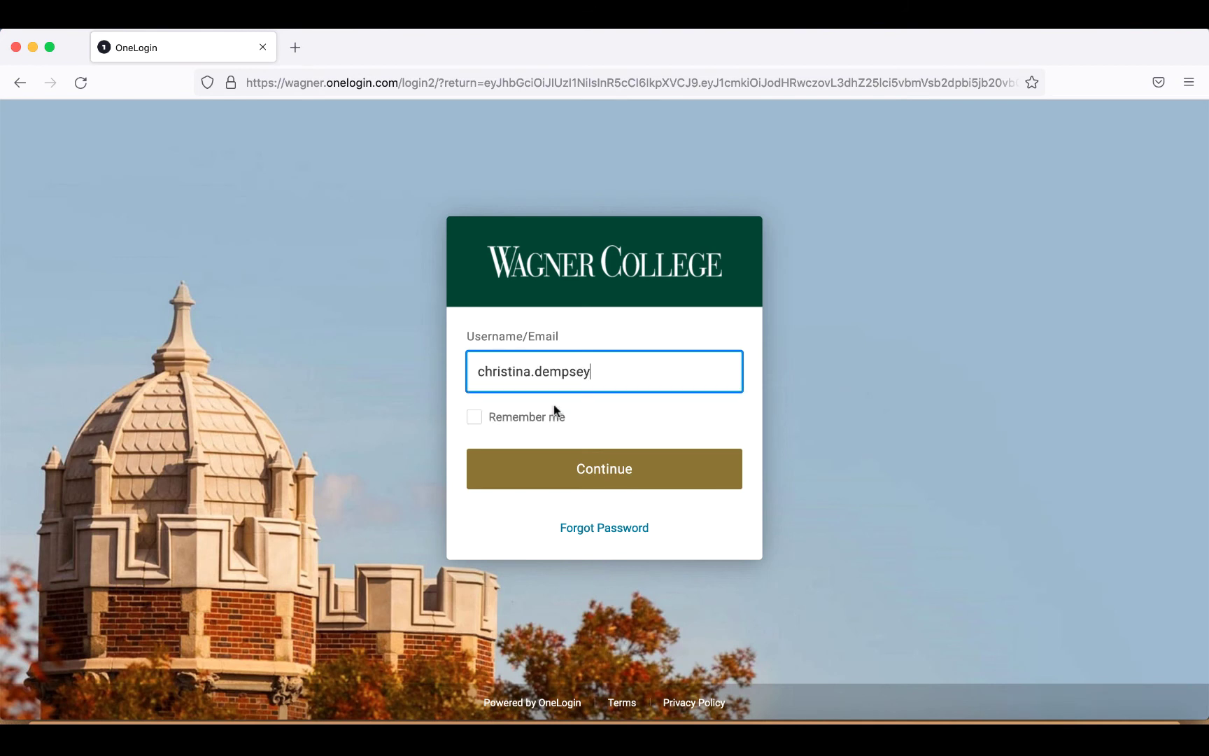
Step: Start a Forgot Password reset for the saved username and continue
left_click(603, 529)
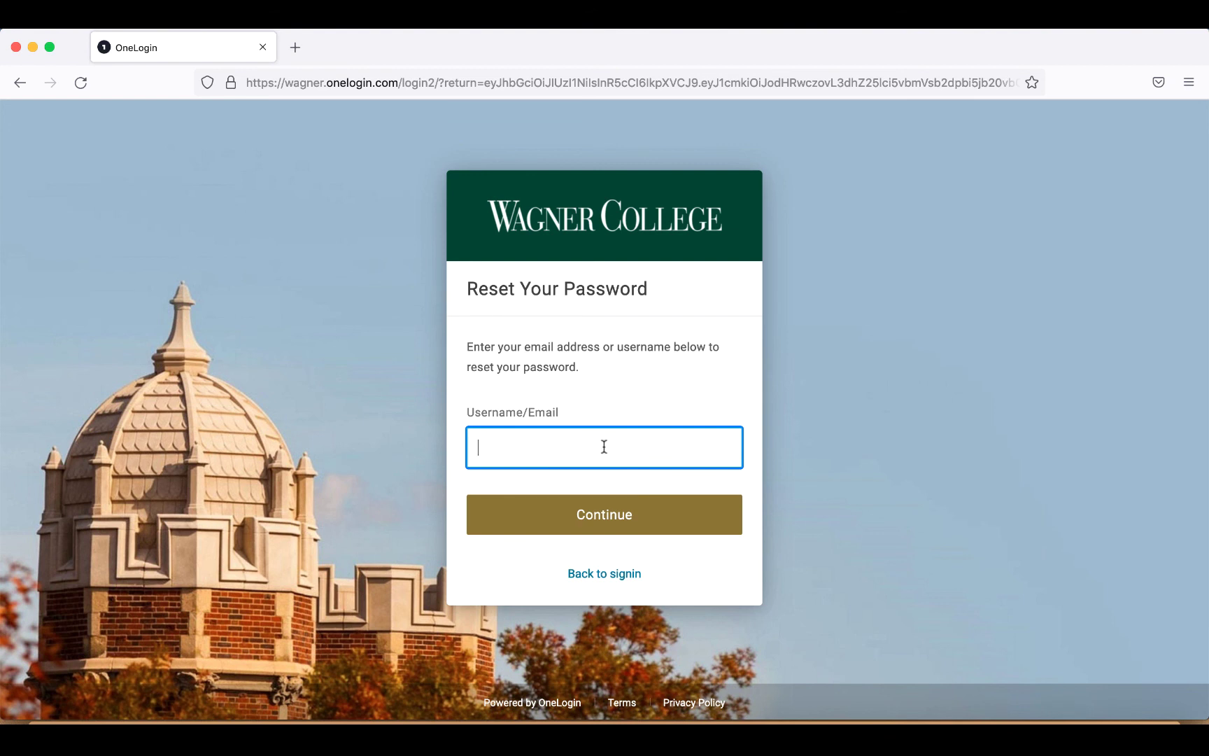
type("chri")
key("Down")
key("Return")
left_click(600, 501)
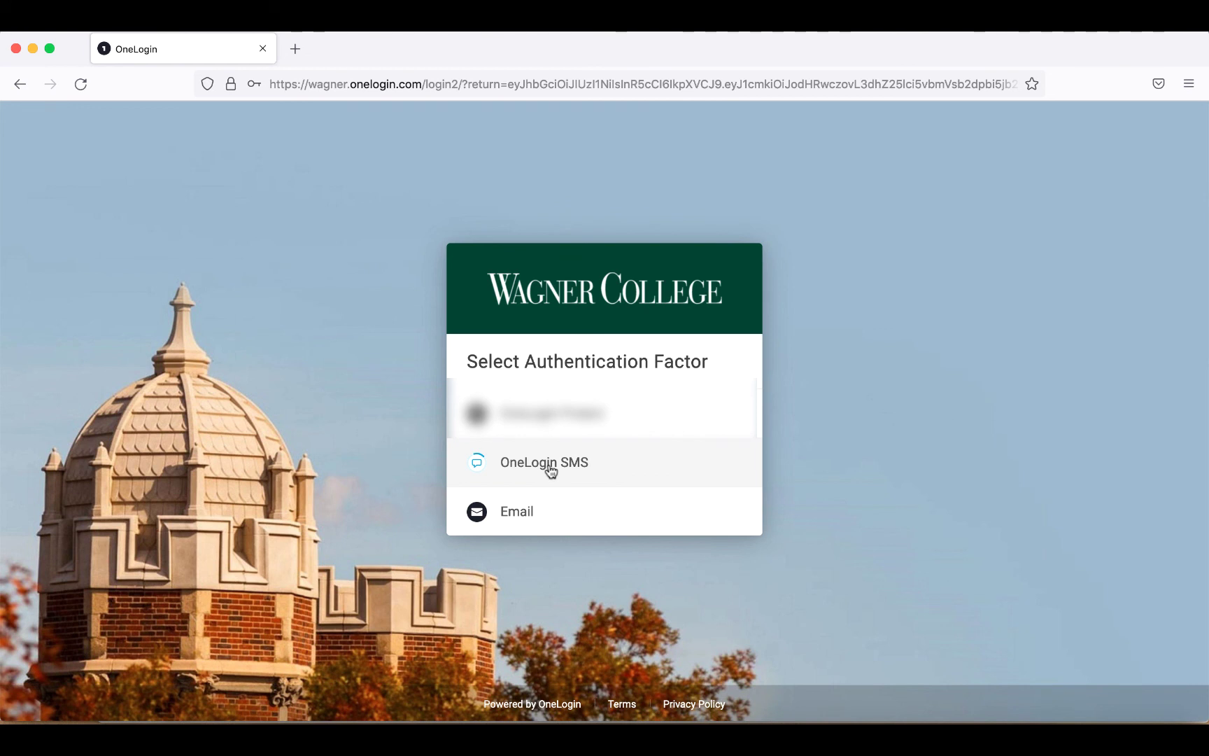
Step: Choose OneLogin SMS, submit the pasted texted code, and decline Firefox's save-password prompt
left_click(550, 470)
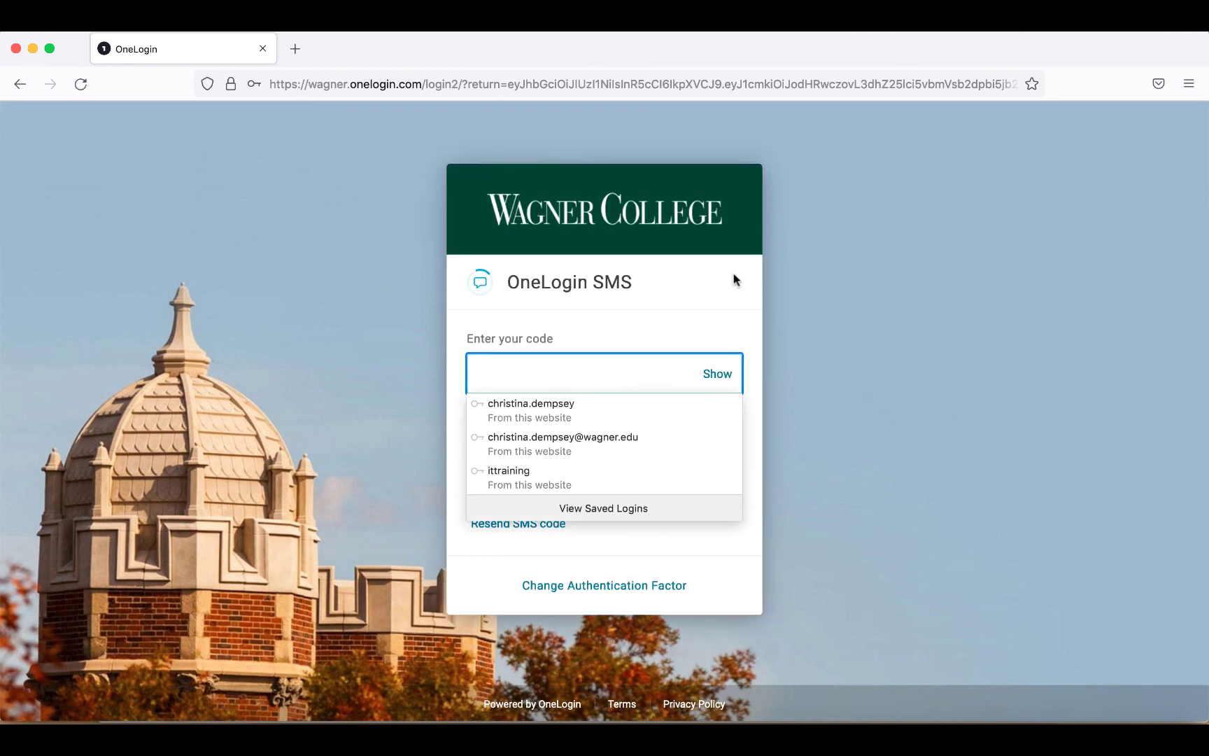
left_click(740, 282)
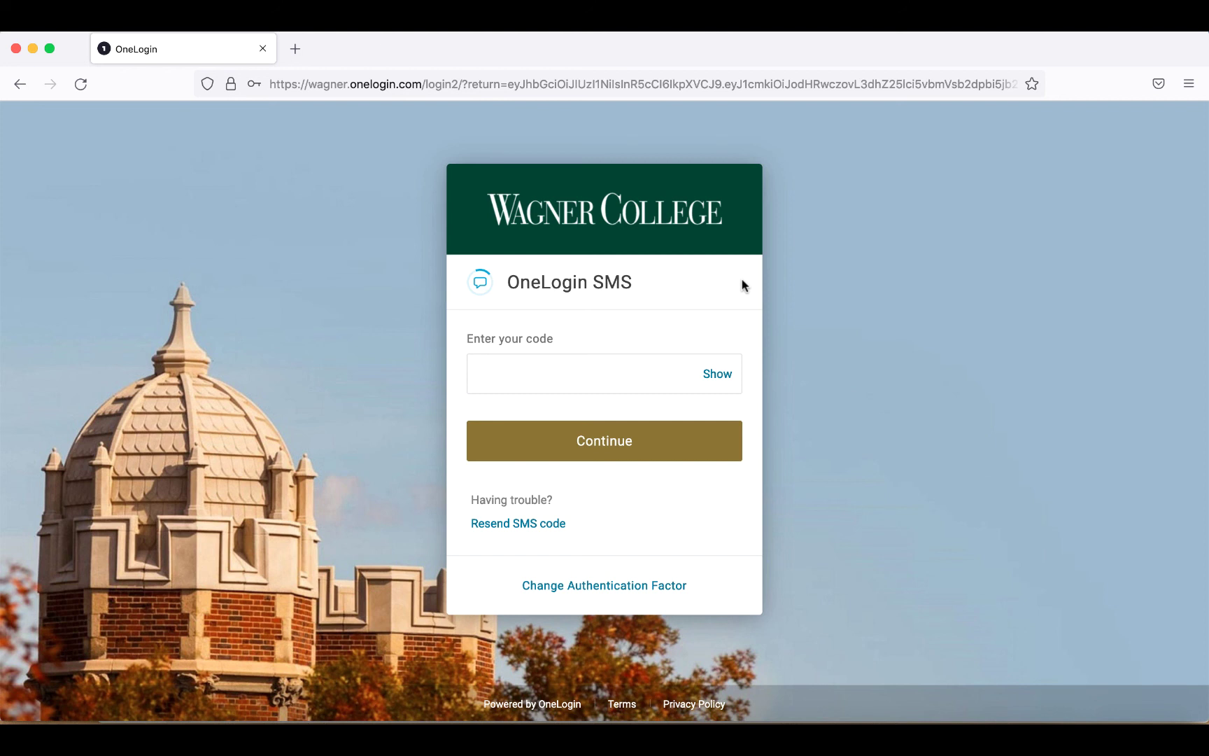
left_click(596, 372)
key("super+v")
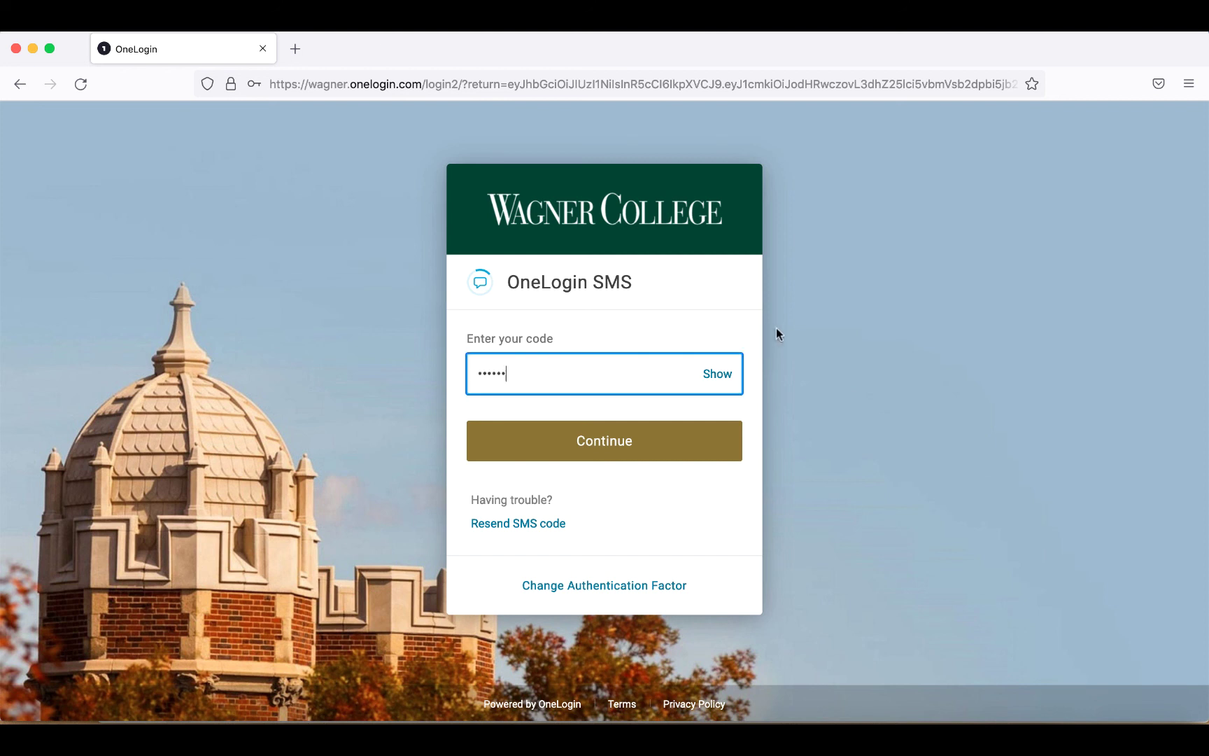
left_click(723, 318)
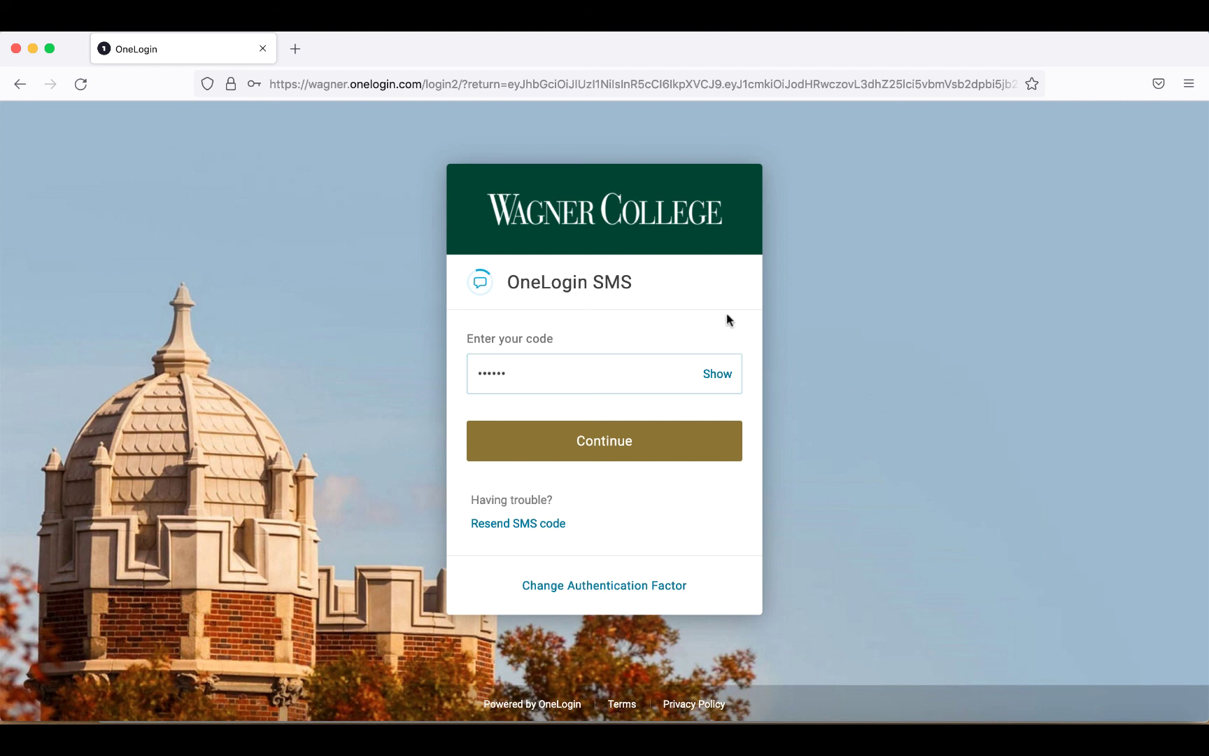
left_click(607, 447)
left_click(431, 312)
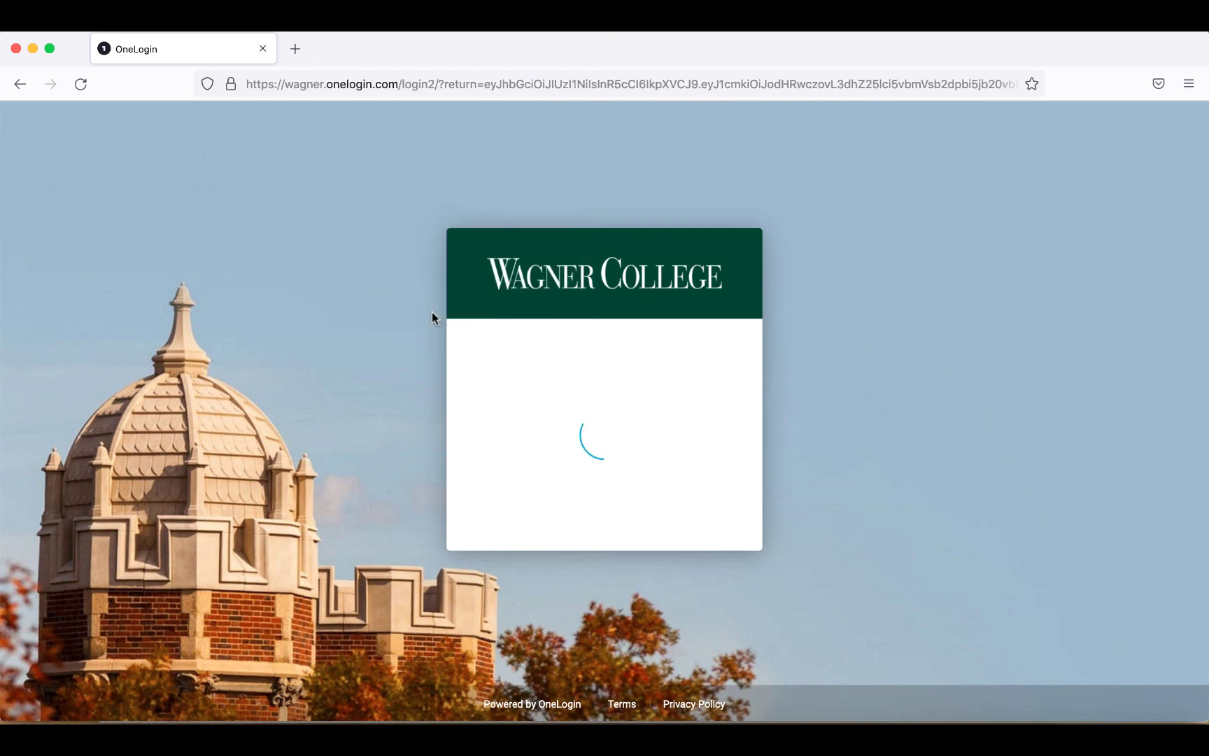
Step: Type a new password with digits, upper- and lowercase letters, and a symbol
left_click(677, 303)
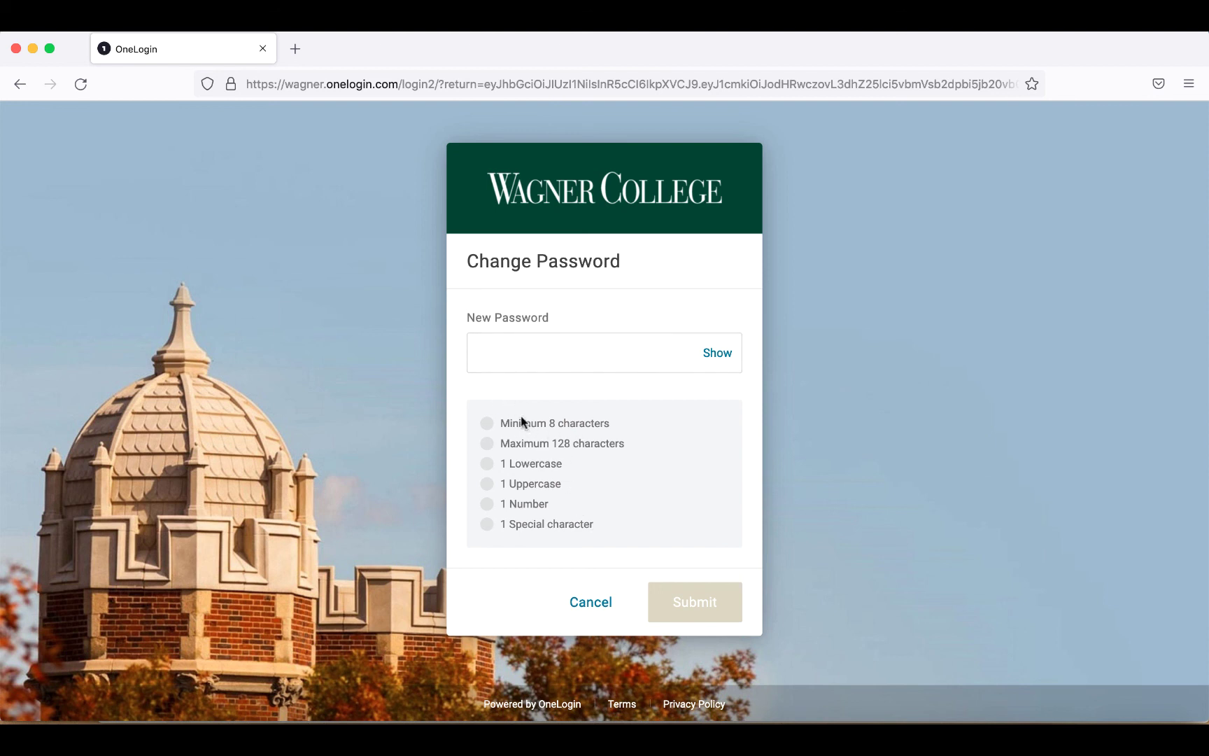
left_click(572, 353)
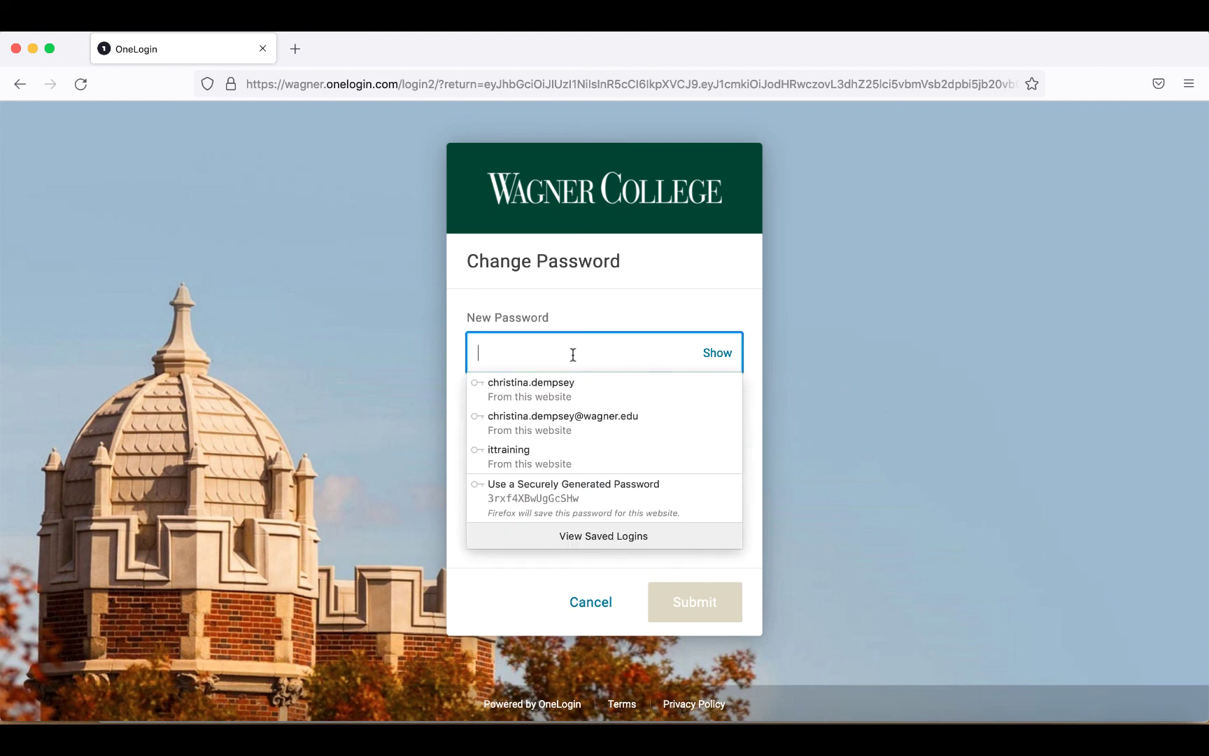
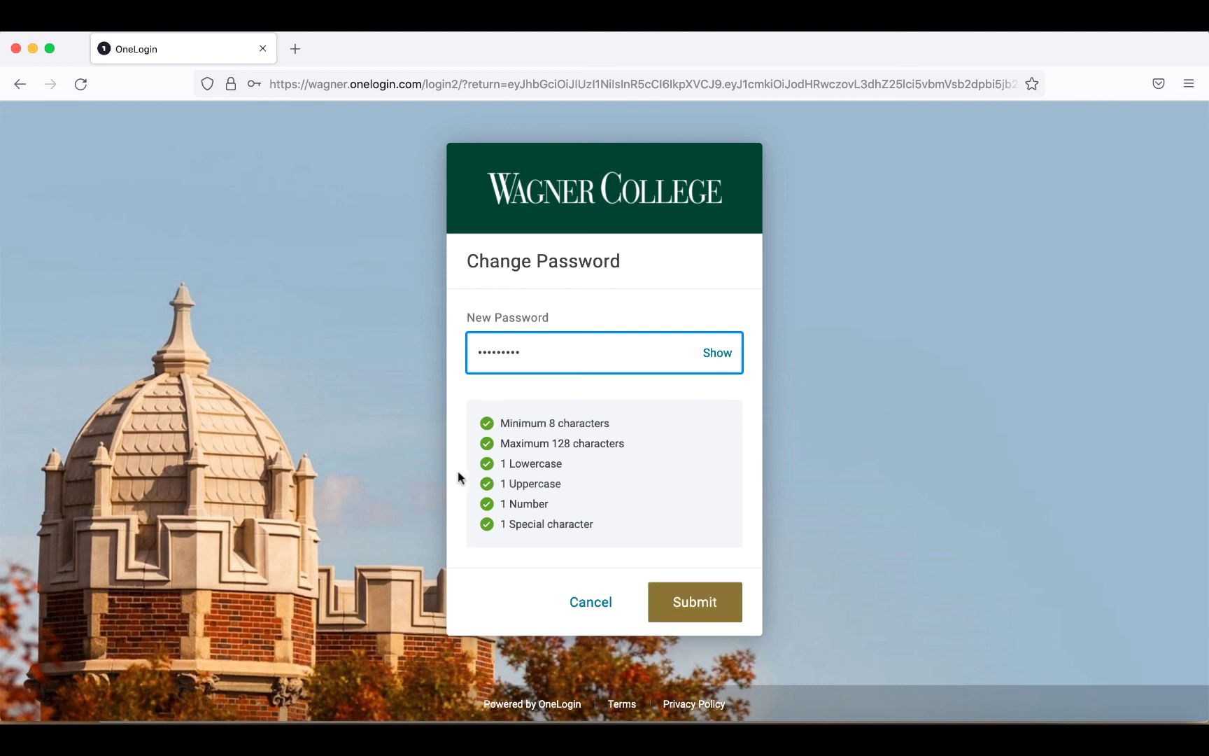